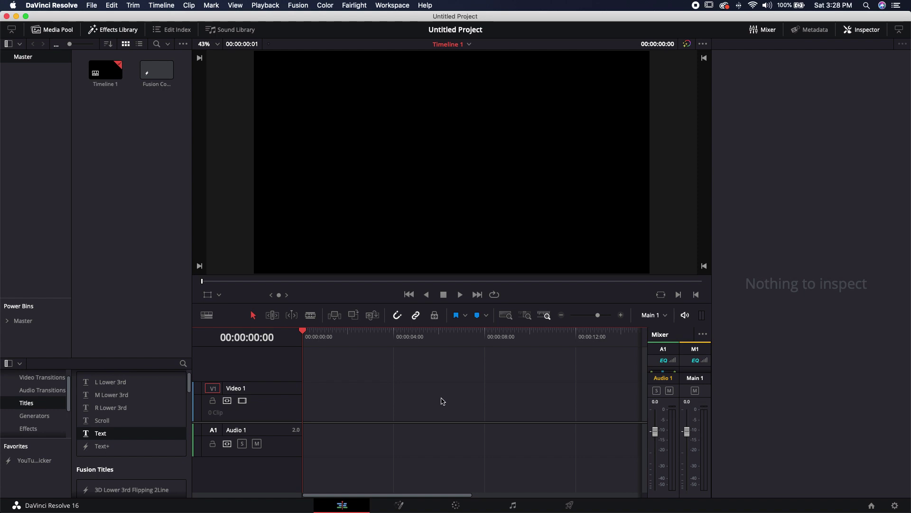
# Add a Text title to Video 1 and raise its size to 384
pyautogui.moveTo(97, 433); pyautogui.dragTo(310, 403)
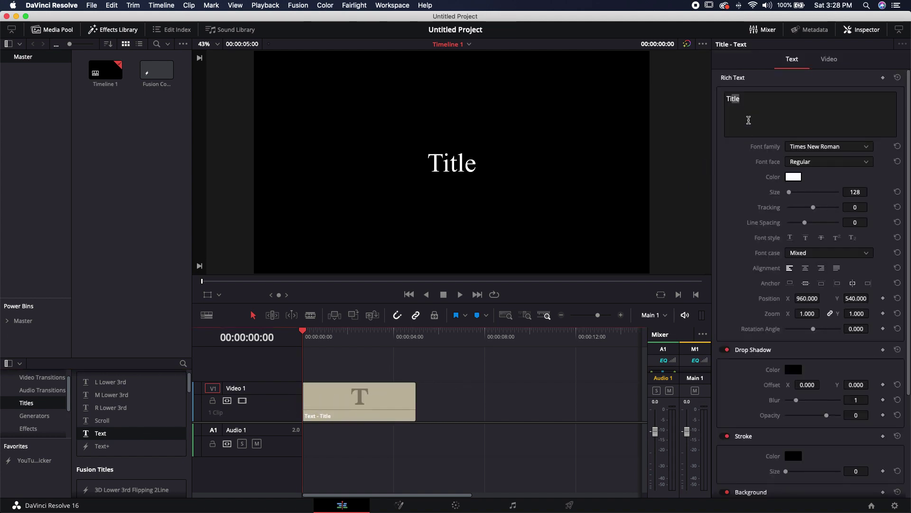
pyautogui.click(749, 120)
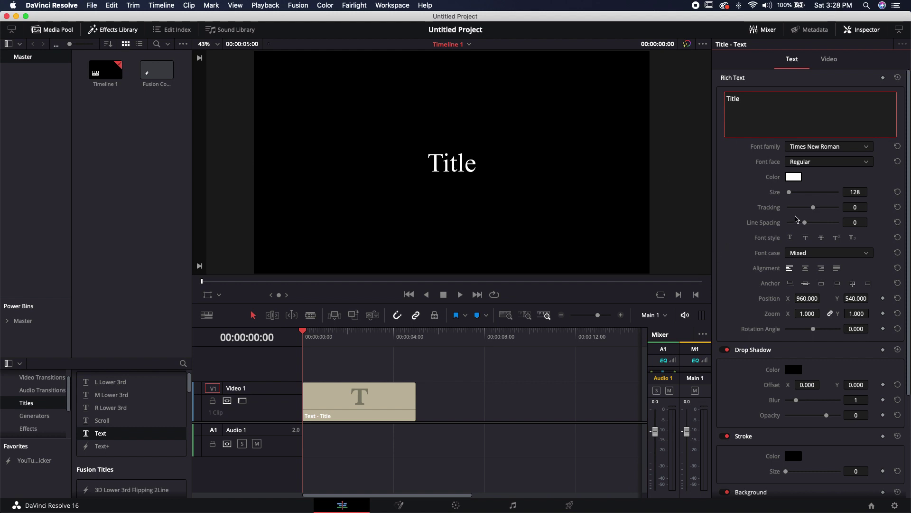
pyautogui.moveTo(791, 193); pyautogui.dragTo(792, 193)
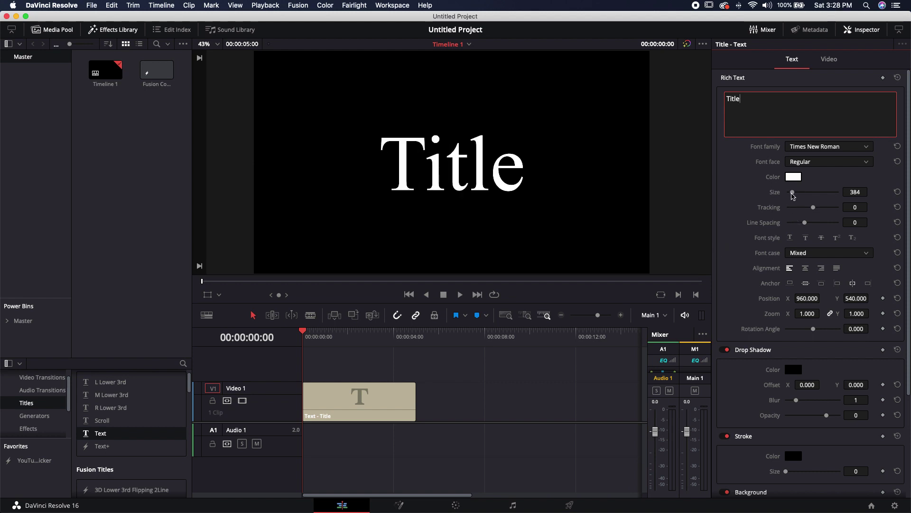
# Restyle the letters 'le' as yellow Uppercut Angle at size 128
pyautogui.click(742, 99)
pyautogui.moveTo(748, 100); pyautogui.dragTo(734, 101)
pyautogui.moveTo(792, 192); pyautogui.dragTo(794, 192)
pyautogui.click(793, 177)
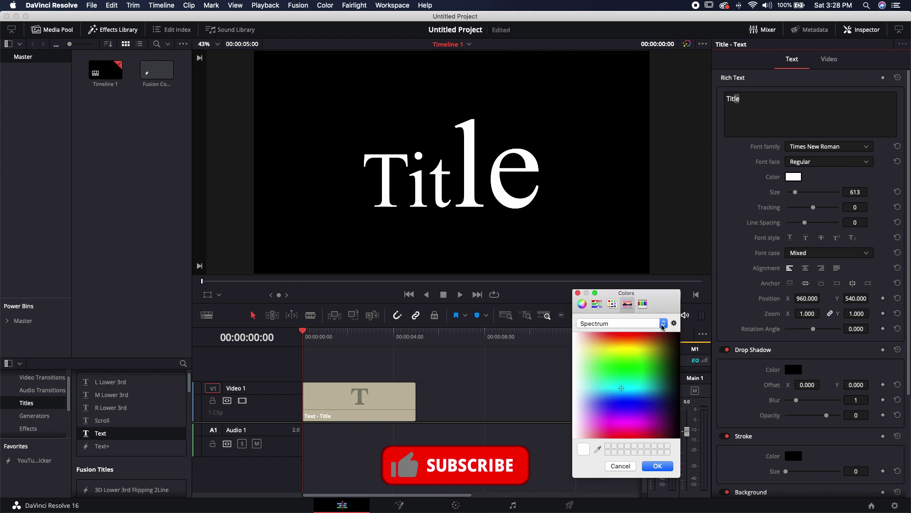
pyautogui.click(625, 351)
pyautogui.click(656, 466)
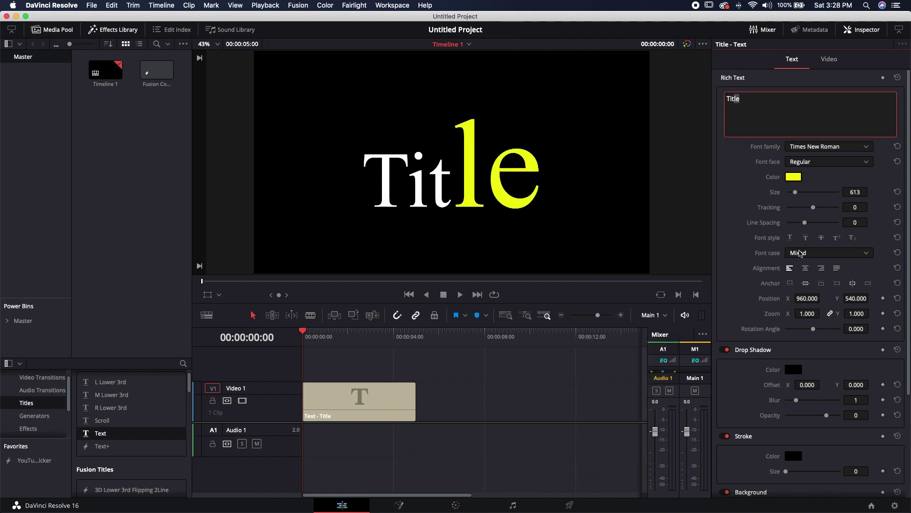
pyautogui.click(802, 148)
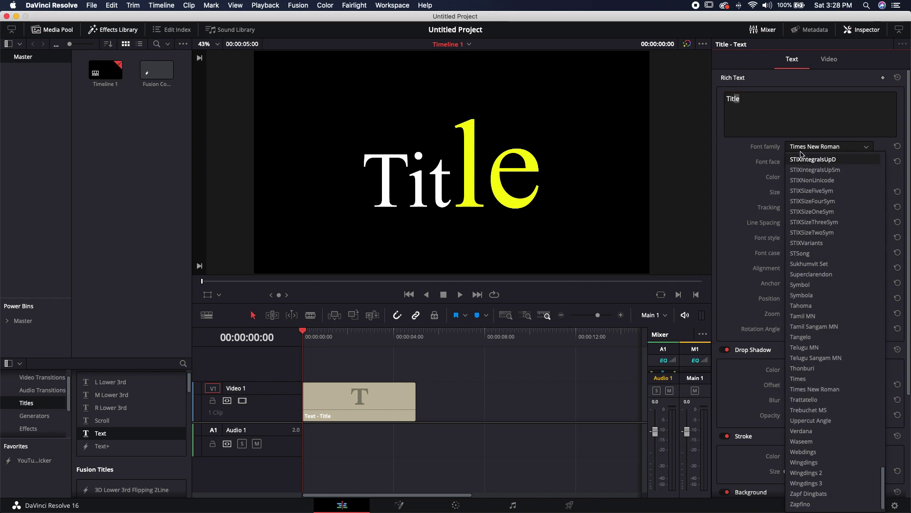
pyautogui.press('u')
pyautogui.press('Return')
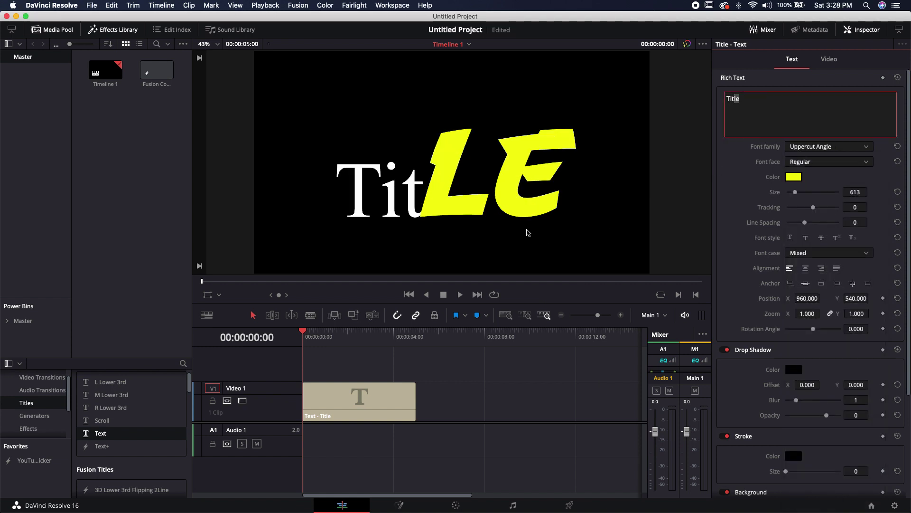
pyautogui.press('super+z')
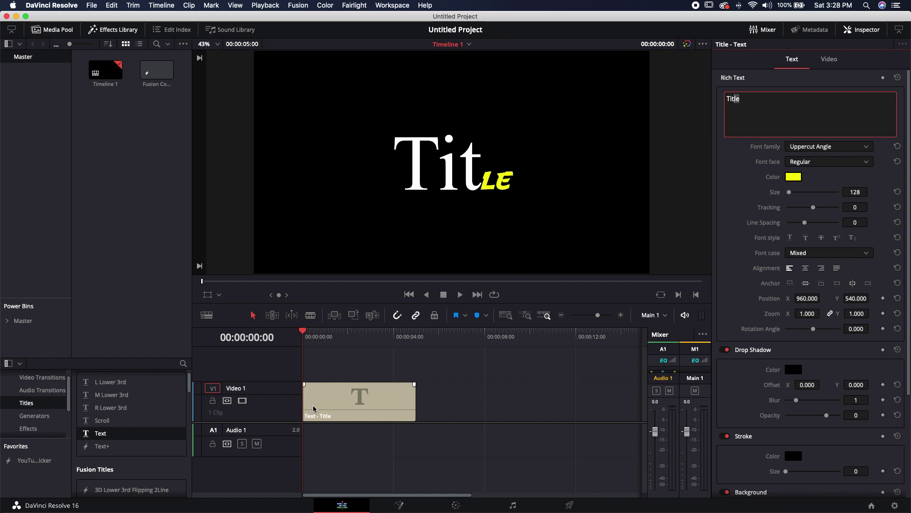
# Place a Text+ title after the first clip, color its text green, and slightly shrink it
pyautogui.moveTo(108, 447); pyautogui.dragTo(431, 416)
pyautogui.click(471, 336)
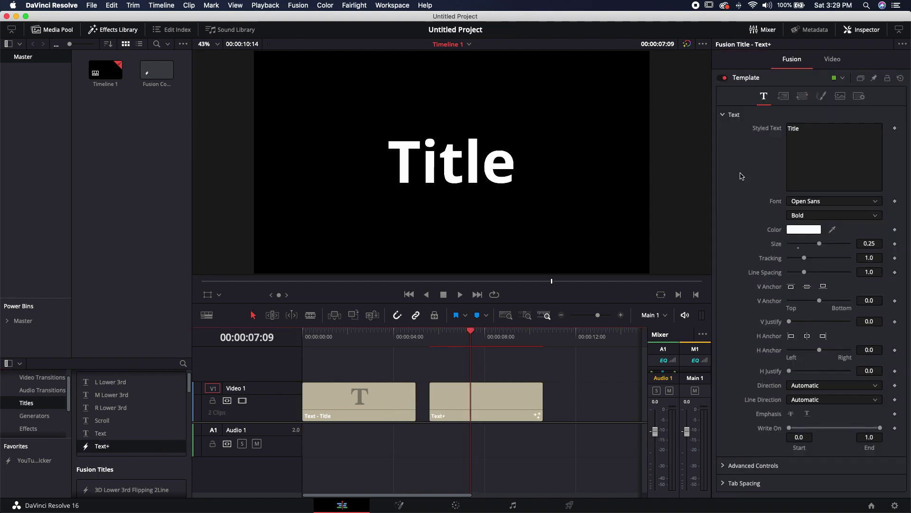
pyautogui.click(810, 126)
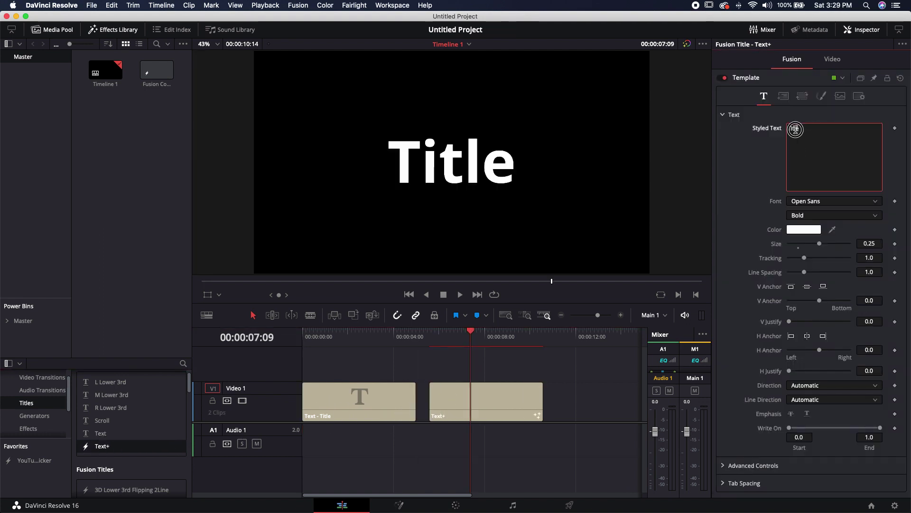
pyautogui.click(804, 230)
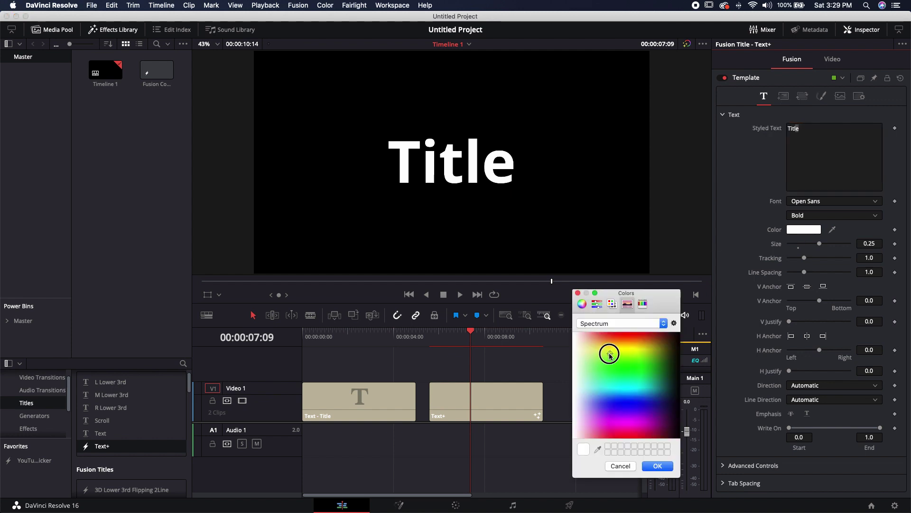
pyautogui.click(612, 365)
pyautogui.click(657, 467)
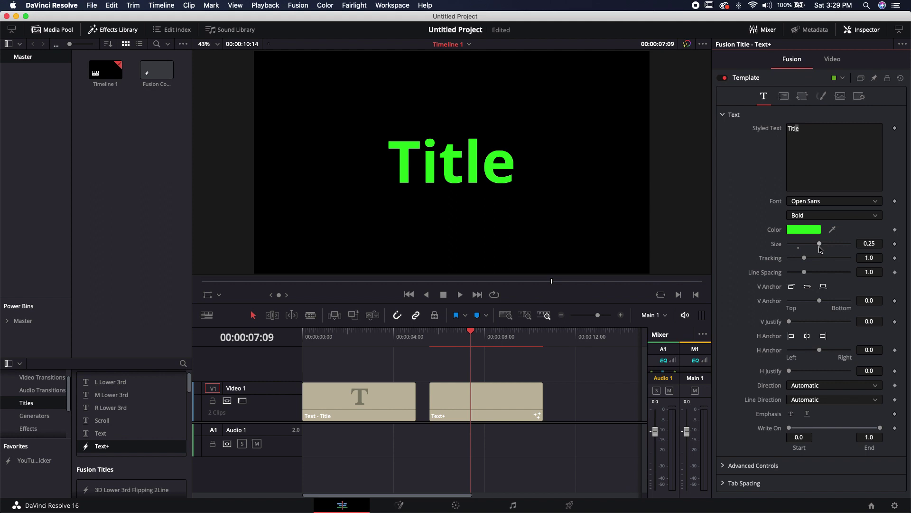
pyautogui.moveTo(818, 244); pyautogui.dragTo(816, 245)
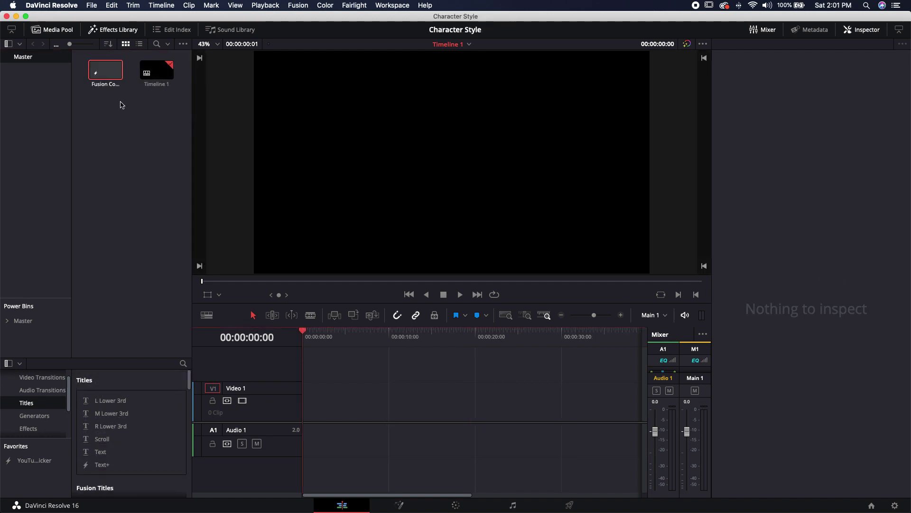
# Put a Fusion Composition at the timeline start and add a Text+ node in Fusion
pyautogui.moveTo(107, 70); pyautogui.dragTo(305, 404)
pyautogui.click(399, 505)
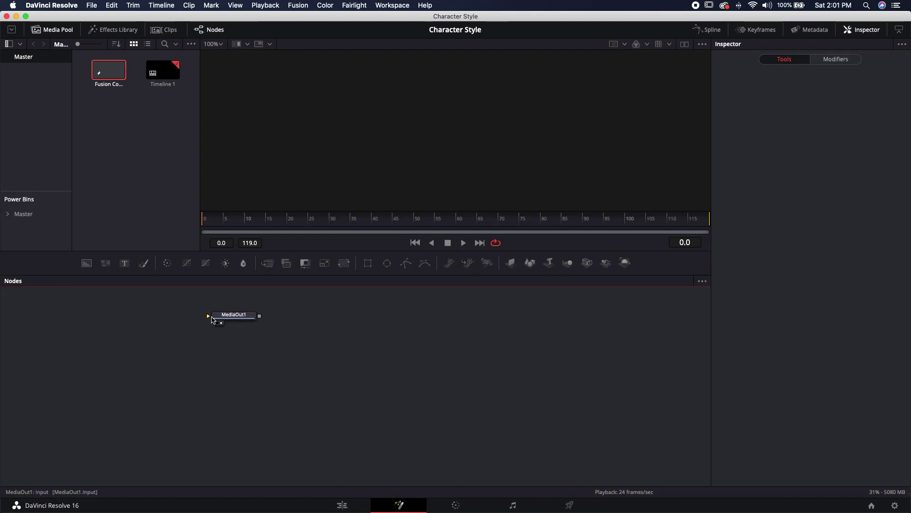
pyautogui.moveTo(125, 263); pyautogui.dragTo(459, 376)
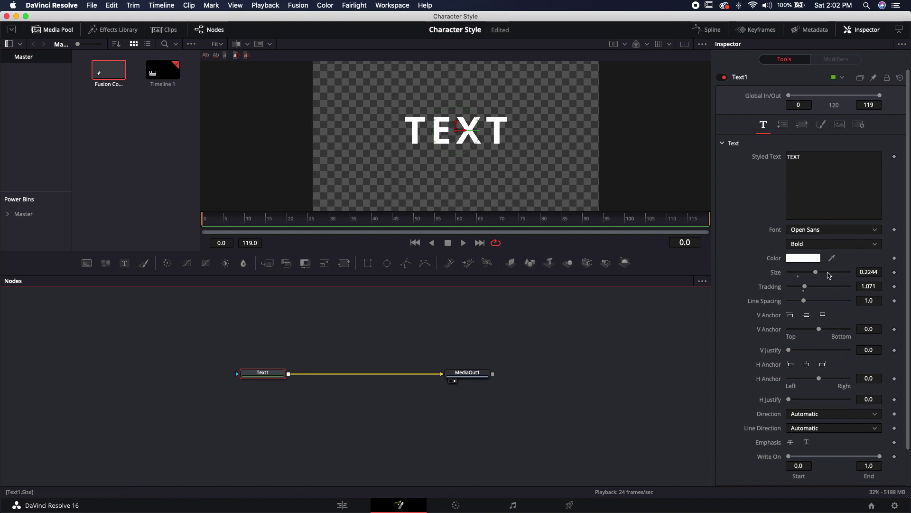
# Apply Character Level Styling to the Styled Text and box-select the X in the viewer
pyautogui.rightClick(813, 178)
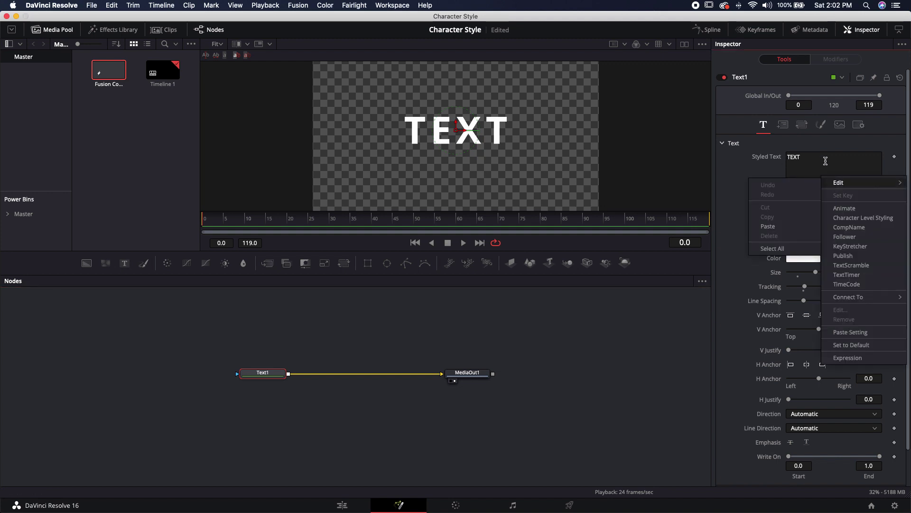
pyautogui.click(843, 219)
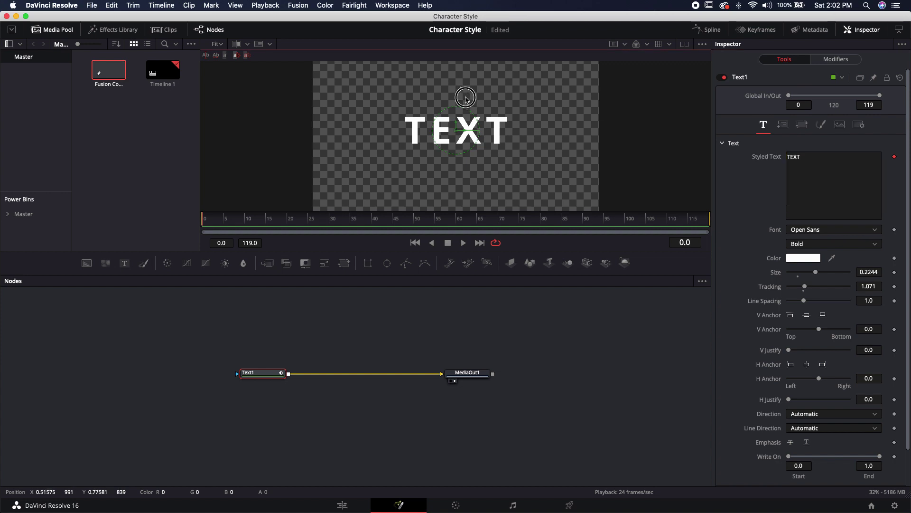
pyautogui.moveTo(461, 87); pyautogui.dragTo(481, 174)
# Retype the character in the styling text box as an uppercase X
pyautogui.click(841, 60)
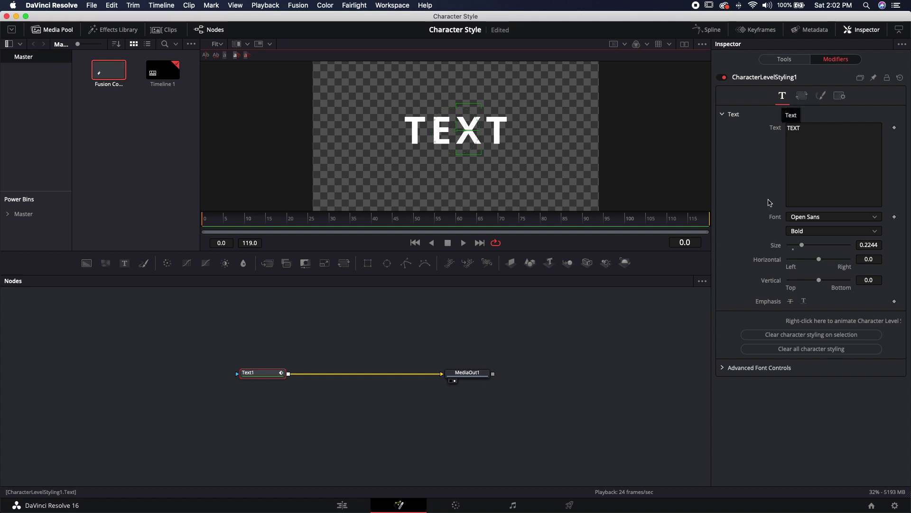
pyautogui.click(797, 129)
pyautogui.press('BackSpace')
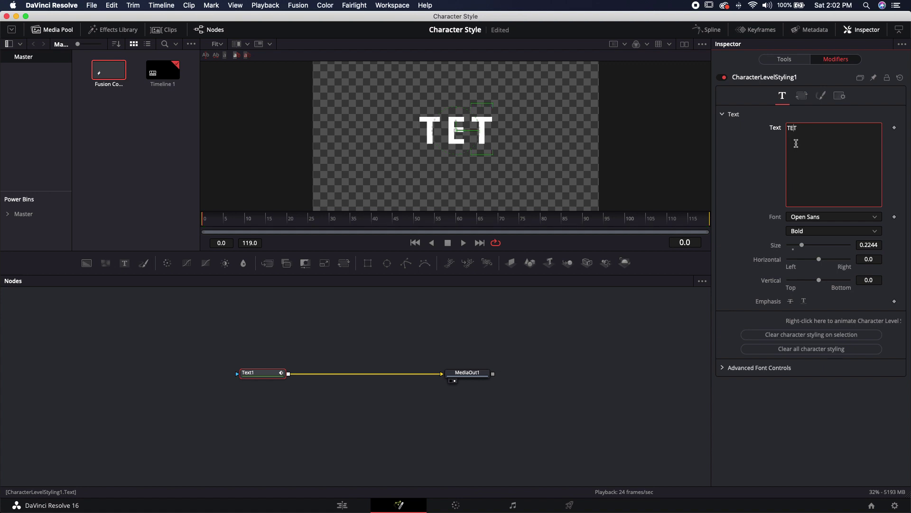
pyautogui.write('x')
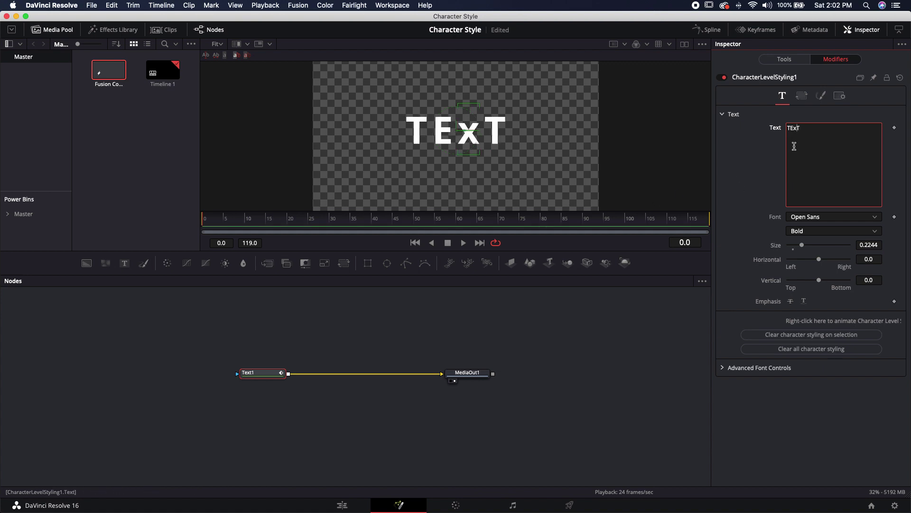
pyautogui.press('BackSpace')
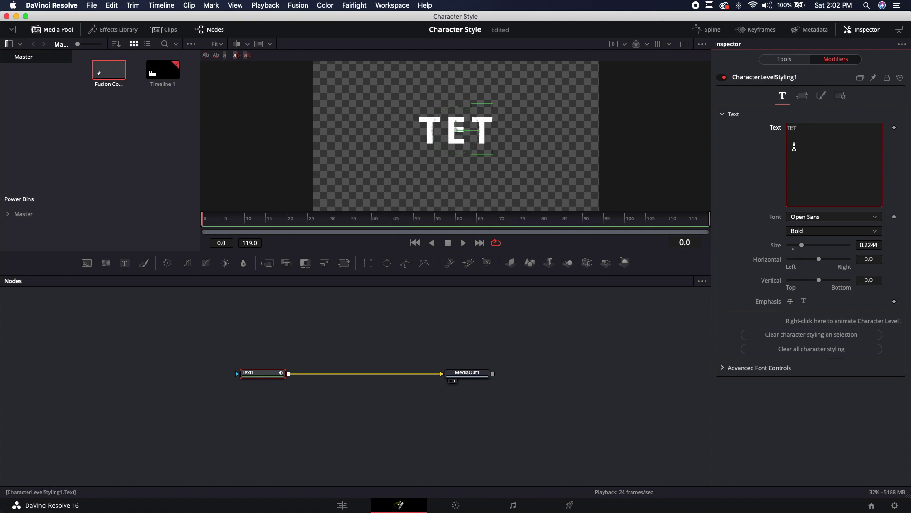
pyautogui.write('X')
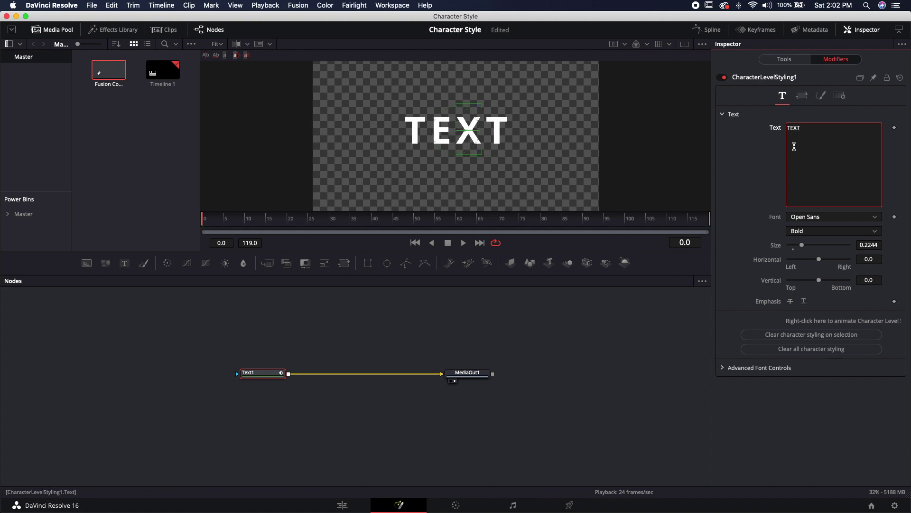
# Set the X's font to Uppercut Angle, after briefly trying Nadeem
pyautogui.click(802, 217)
pyautogui.scroll(10, 813, 261)
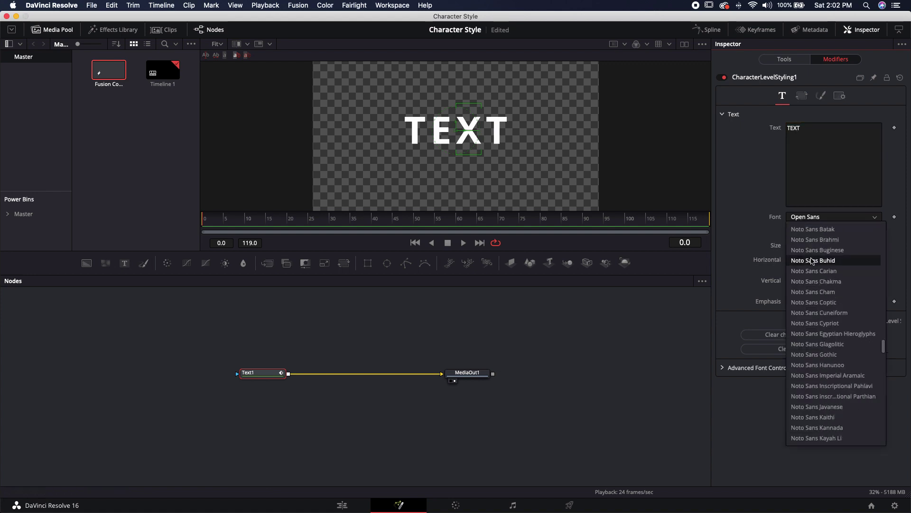
pyautogui.scroll(3, 812, 260)
pyautogui.click(813, 255)
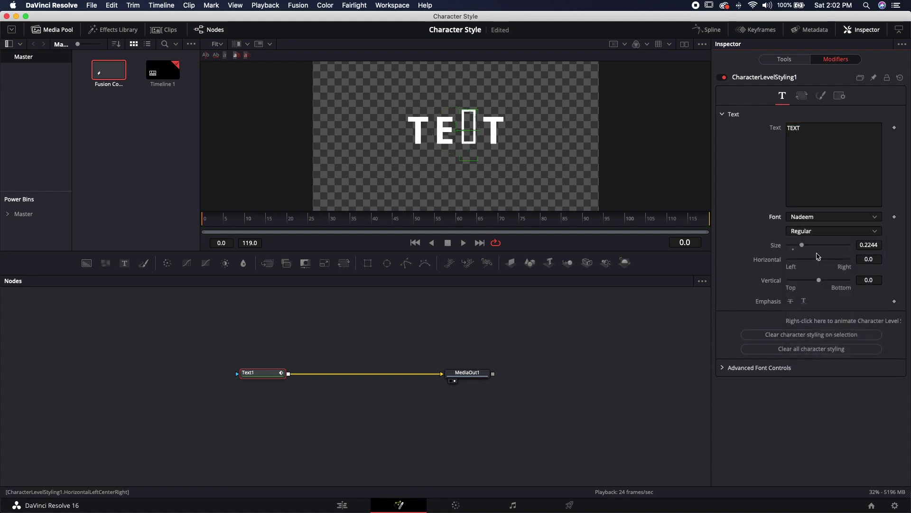
pyautogui.click(801, 219)
pyautogui.scroll(10, 814, 242)
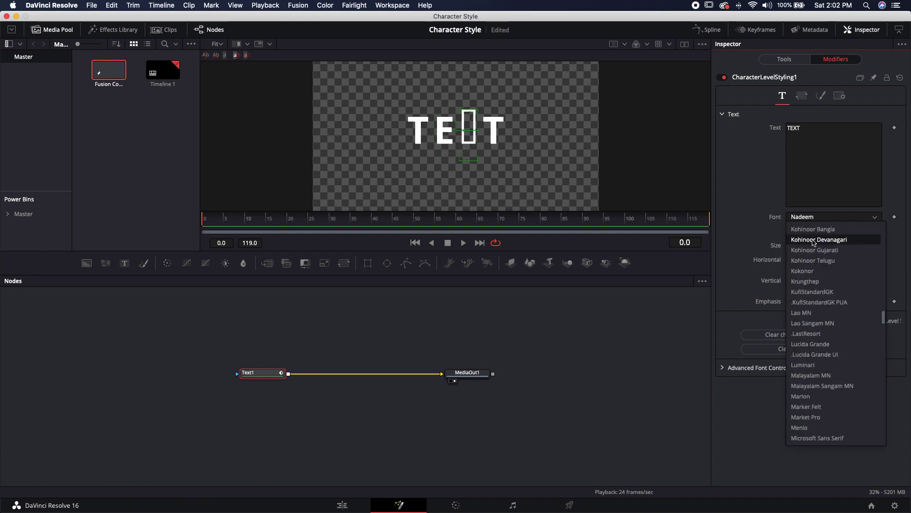
pyautogui.scroll(-15, 814, 242)
pyautogui.click(813, 272)
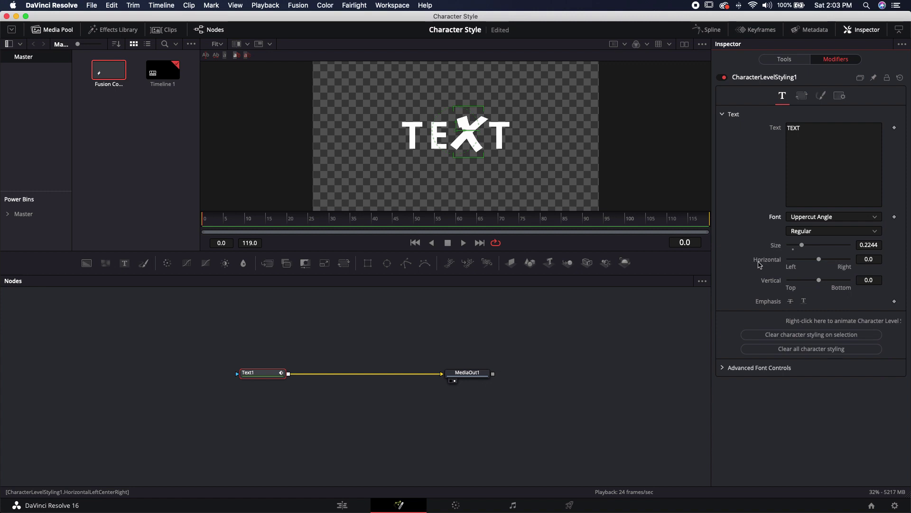
# Test Force monospaced under Advanced Font Controls, then set the X's size to 0.299
pyautogui.click(722, 368)
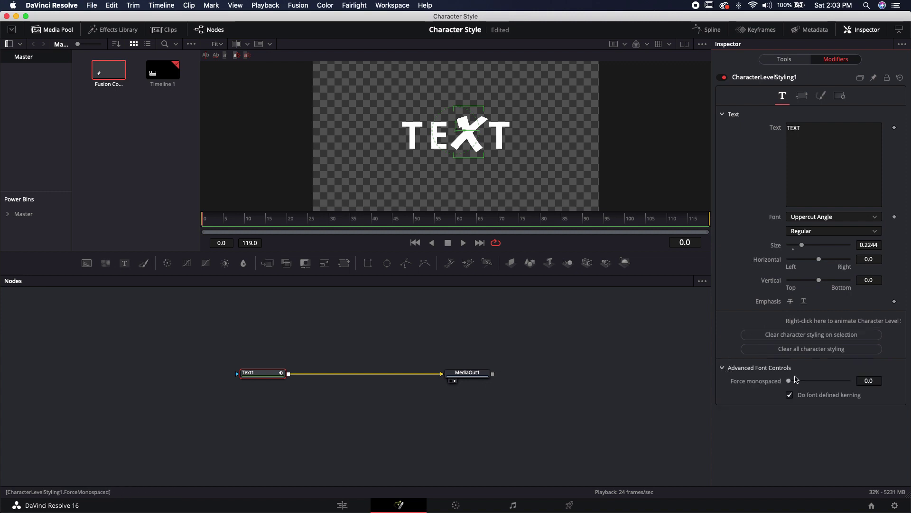
pyautogui.moveTo(789, 383); pyautogui.dragTo(769, 380)
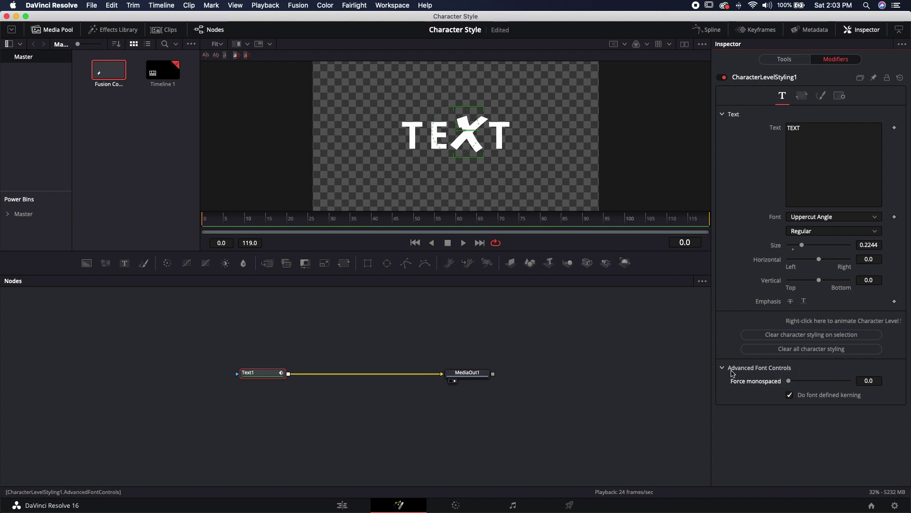
pyautogui.click(749, 368)
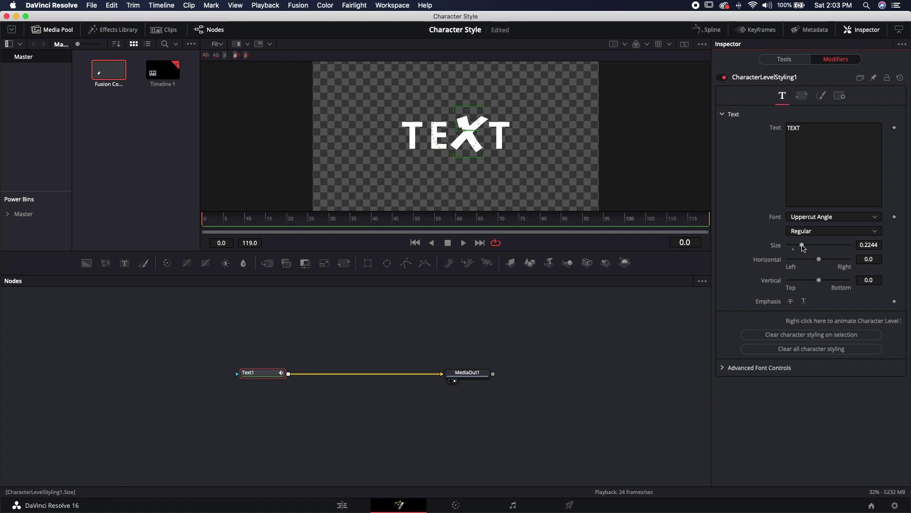
pyautogui.moveTo(802, 245); pyautogui.dragTo(807, 247)
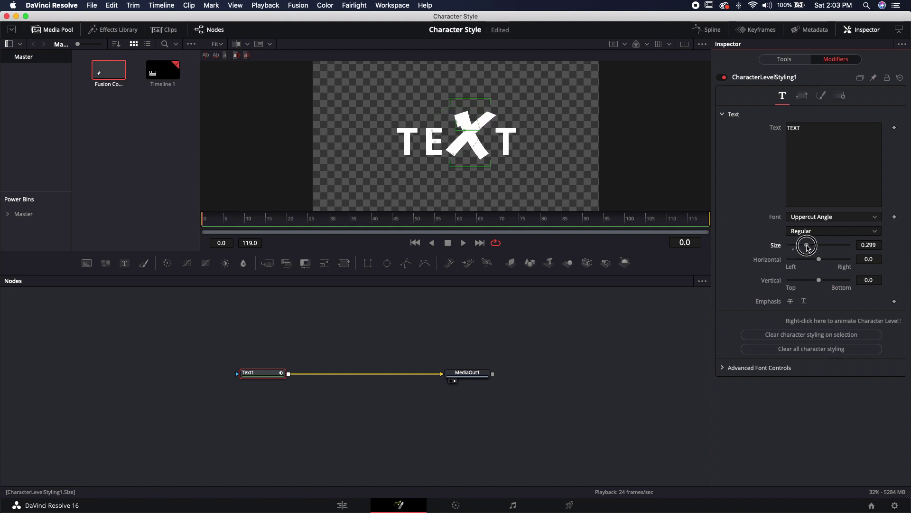
# In the X's Transform settings, try Rotation Y and Size X/Y, resetting Size X to 1.0
pyautogui.click(802, 96)
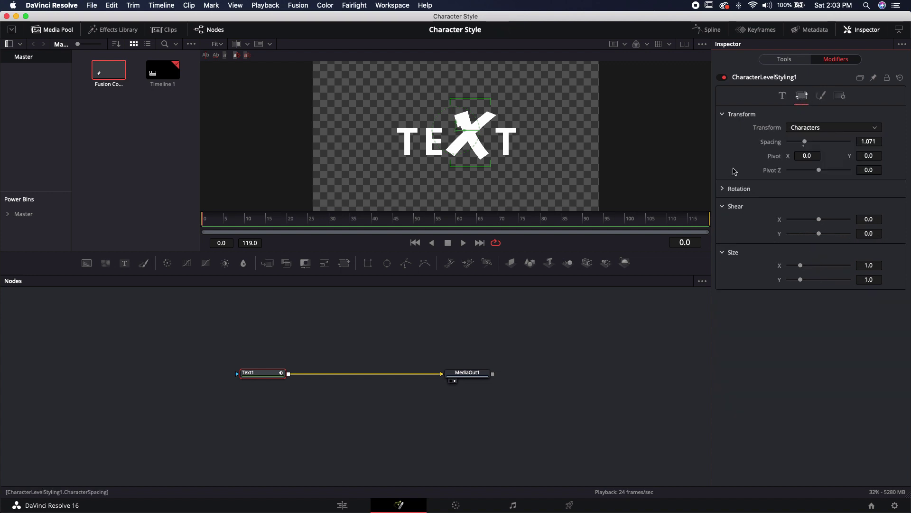
pyautogui.click(724, 190)
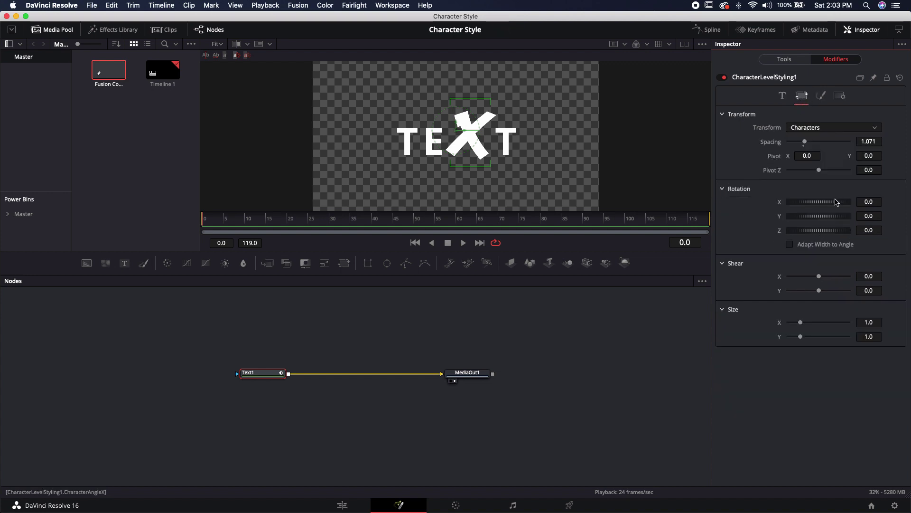
pyautogui.moveTo(823, 217); pyautogui.dragTo(768, 220)
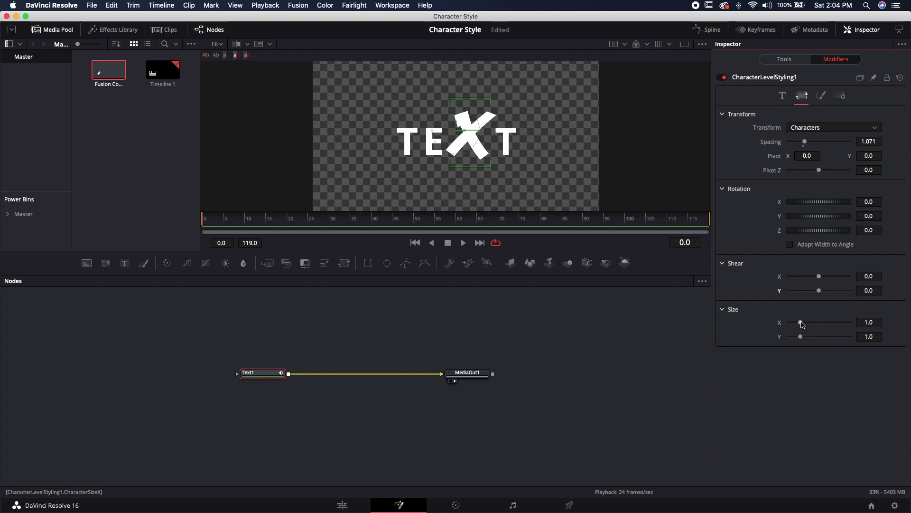
pyautogui.moveTo(803, 325); pyautogui.dragTo(805, 325)
pyautogui.doubleClick(806, 323)
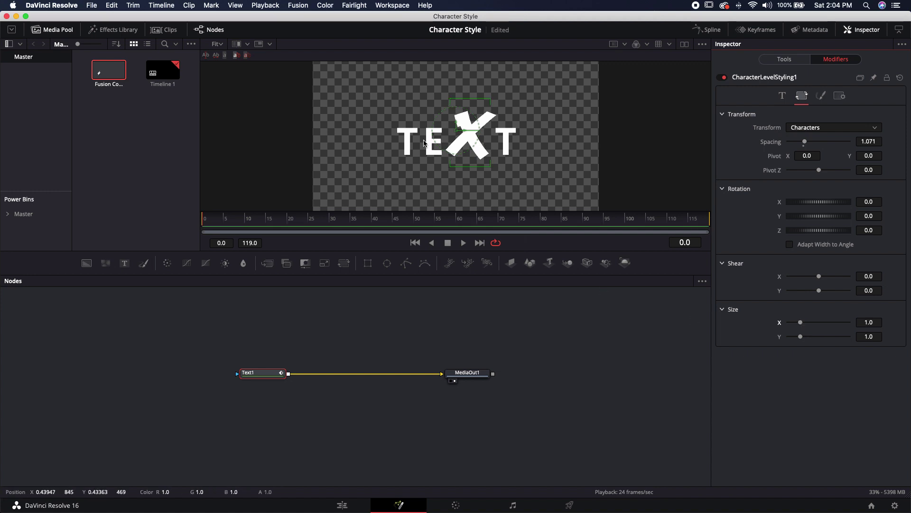
pyautogui.moveTo(800, 336); pyautogui.dragTo(801, 338)
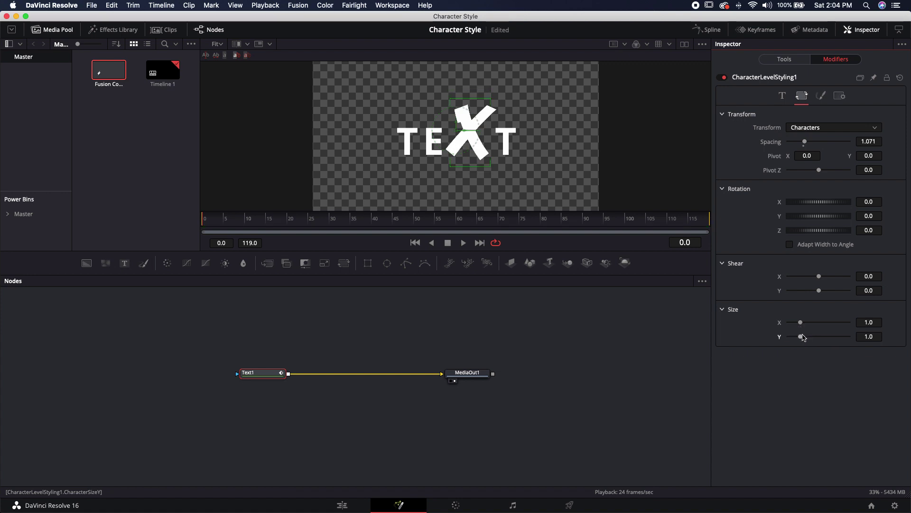
# Shade the X red and turn it into an outline with thickness 0.02
pyautogui.click(820, 96)
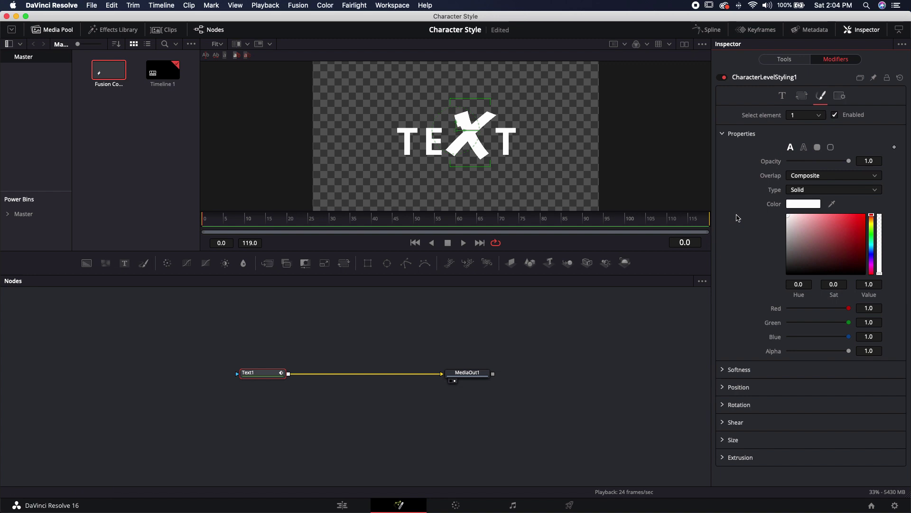
pyautogui.moveTo(835, 243); pyautogui.dragTo(870, 199)
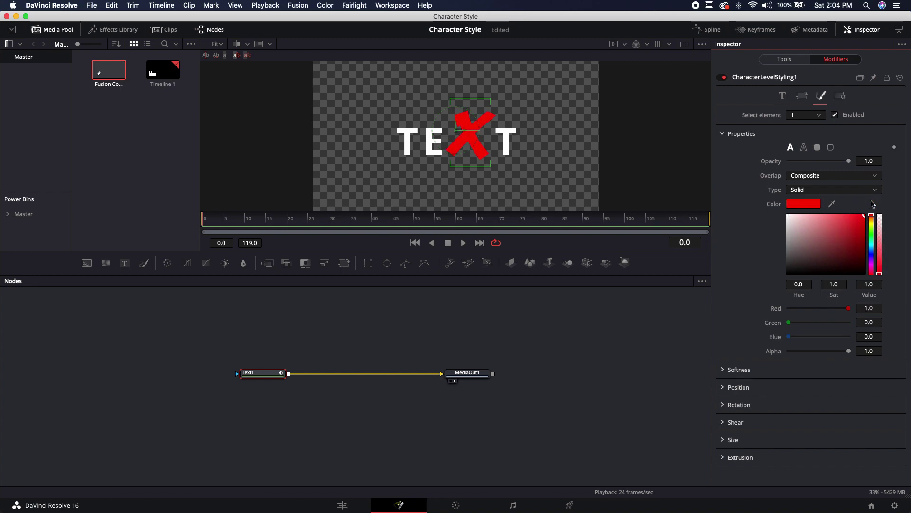
pyautogui.click(804, 147)
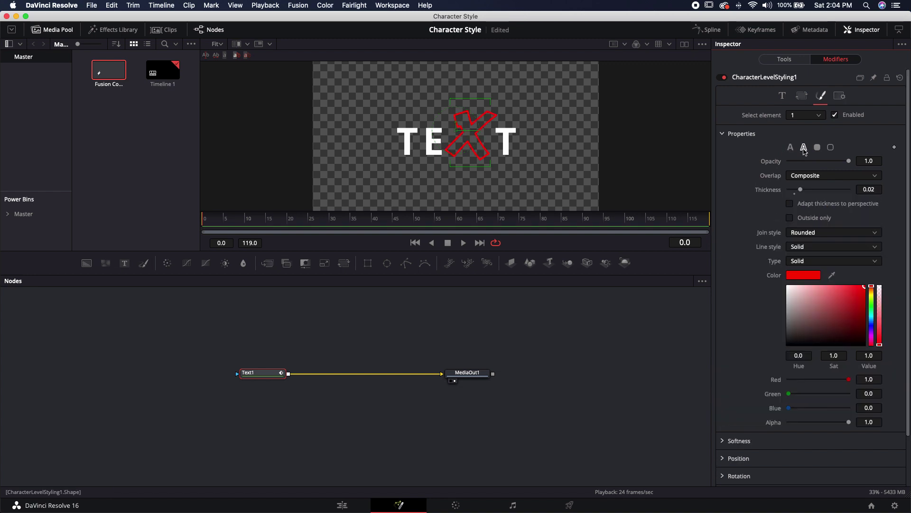
pyautogui.moveTo(800, 189); pyautogui.dragTo(819, 194)
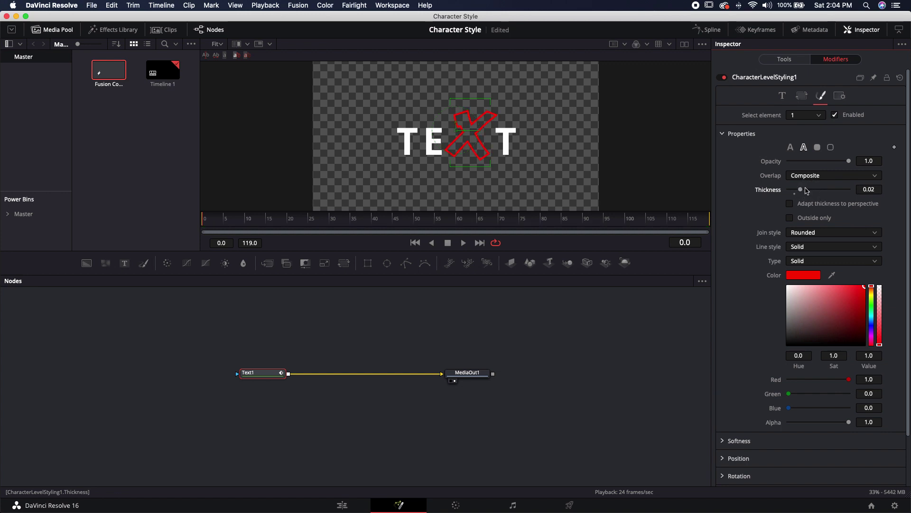
# Select and enable shading element 2, then undo a trial yellow fill
pyautogui.click(822, 117)
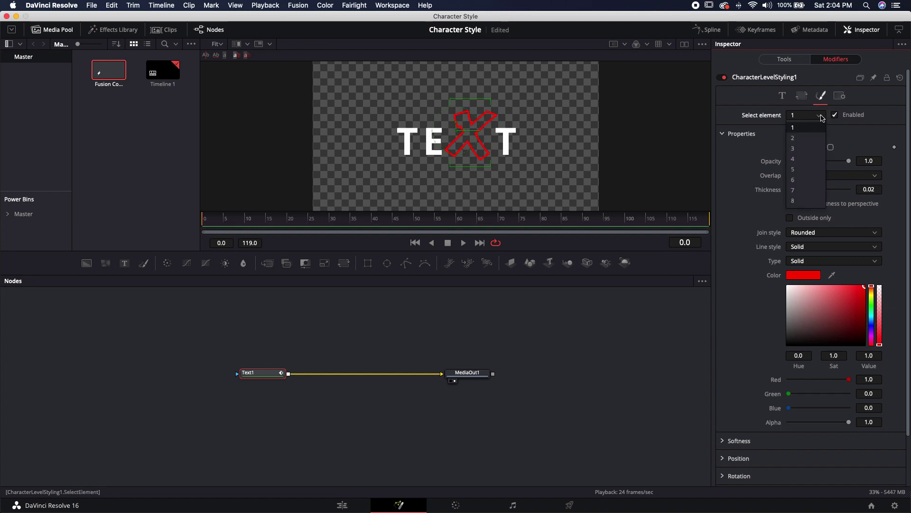
pyautogui.click(793, 137)
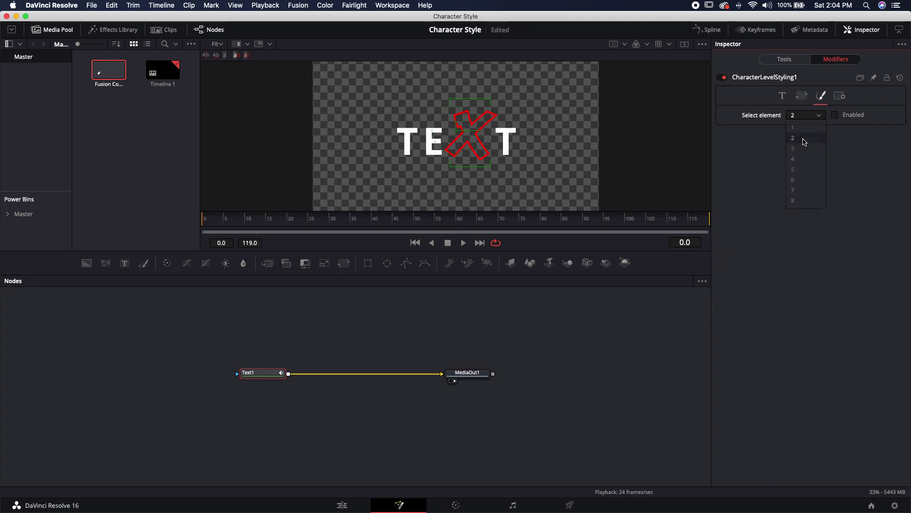
pyautogui.click(834, 114)
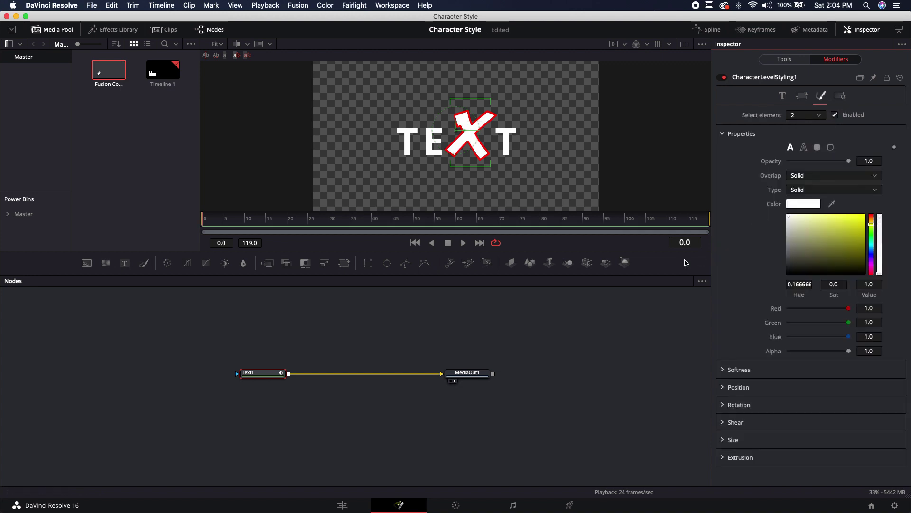
pyautogui.click(864, 215)
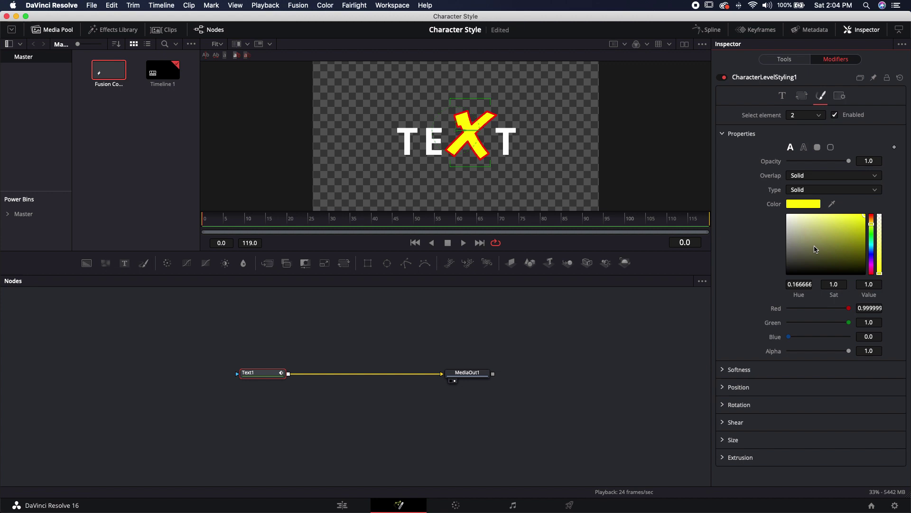
pyautogui.press('super+z')
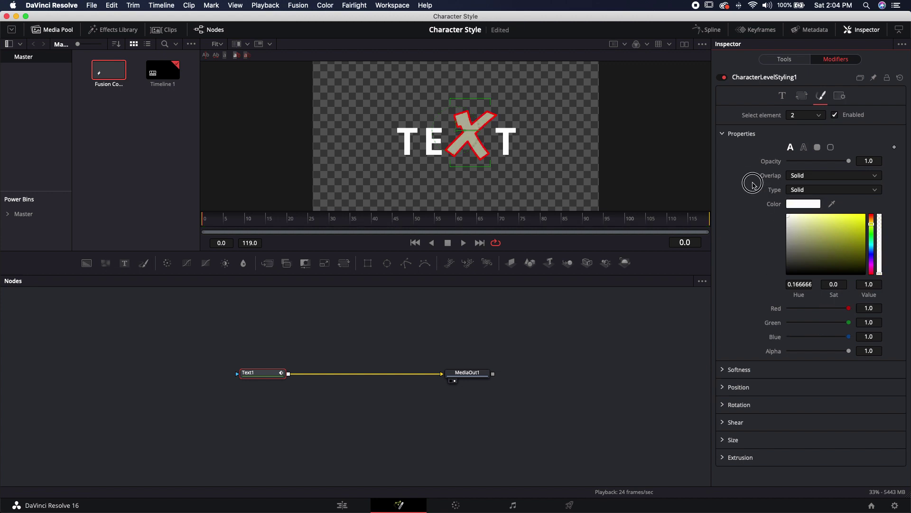
# Try an outline with more thickness on element 2, then disable element 2 entirely
pyautogui.click(804, 150)
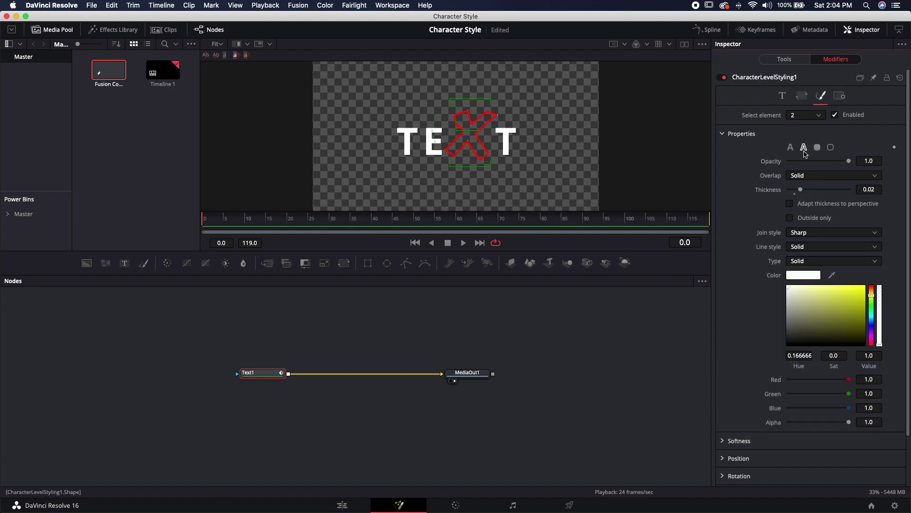
pyautogui.click(819, 116)
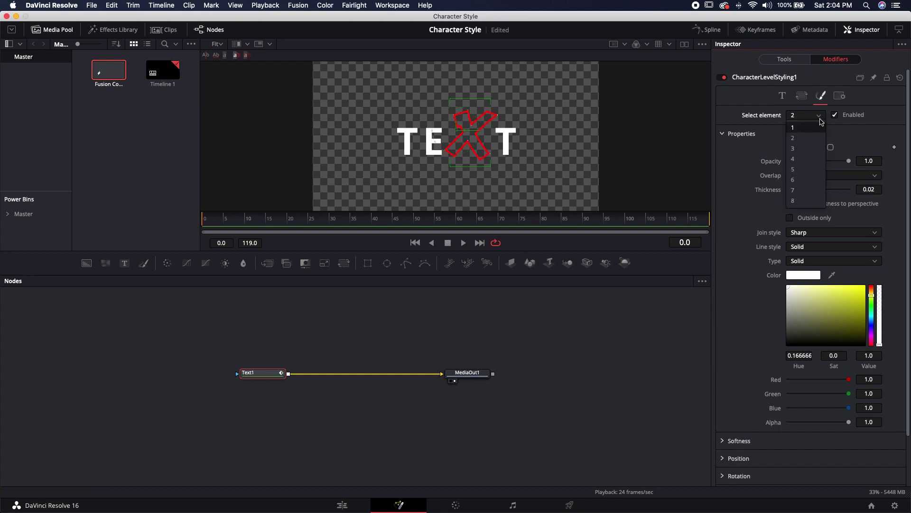
pyautogui.click(803, 138)
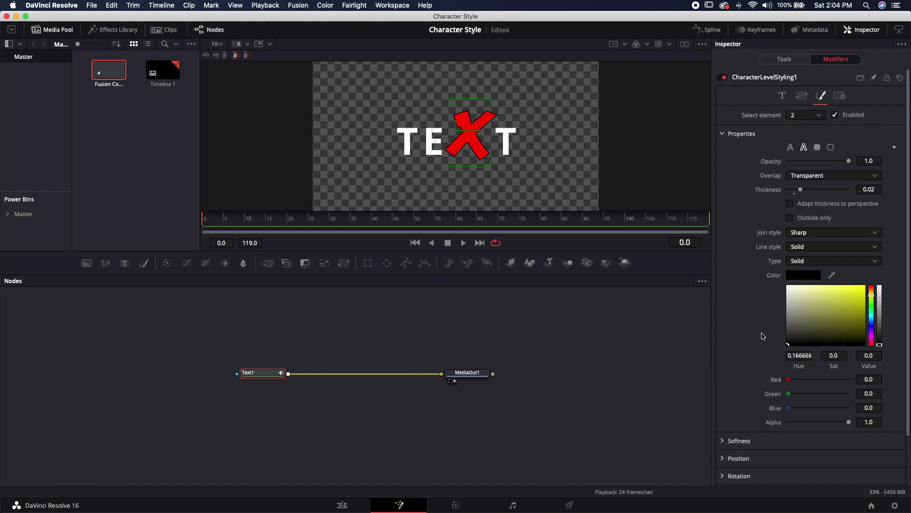
pyautogui.moveTo(801, 190); pyautogui.dragTo(816, 192)
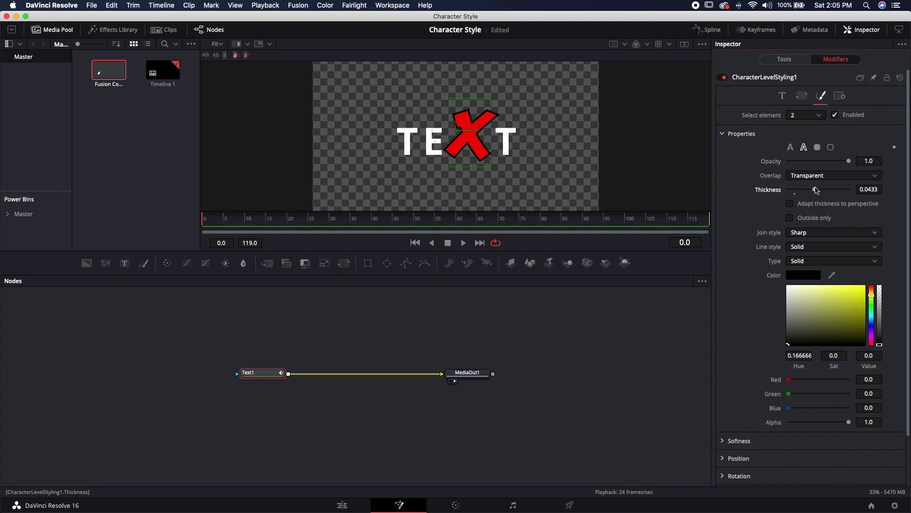
pyautogui.click(835, 115)
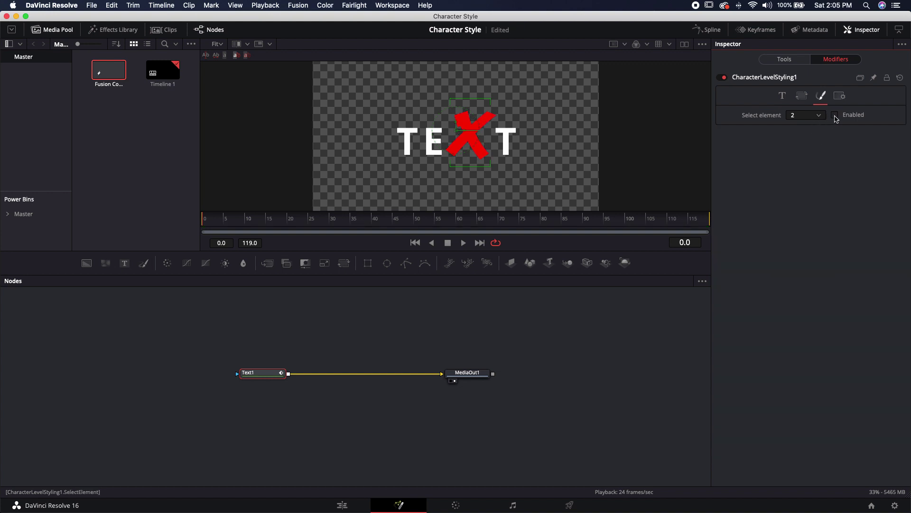
# Select styling element 1 and make the character styling animatable
pyautogui.click(819, 116)
pyautogui.click(807, 126)
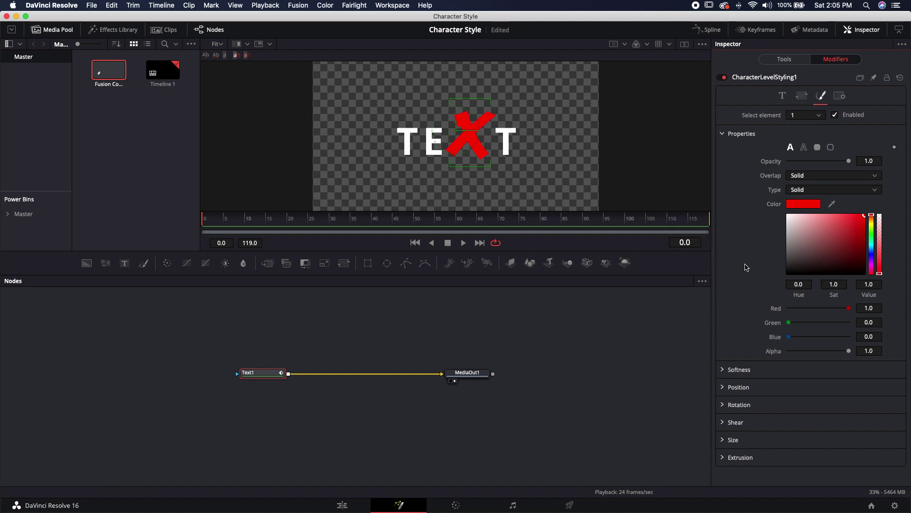
pyautogui.click(782, 96)
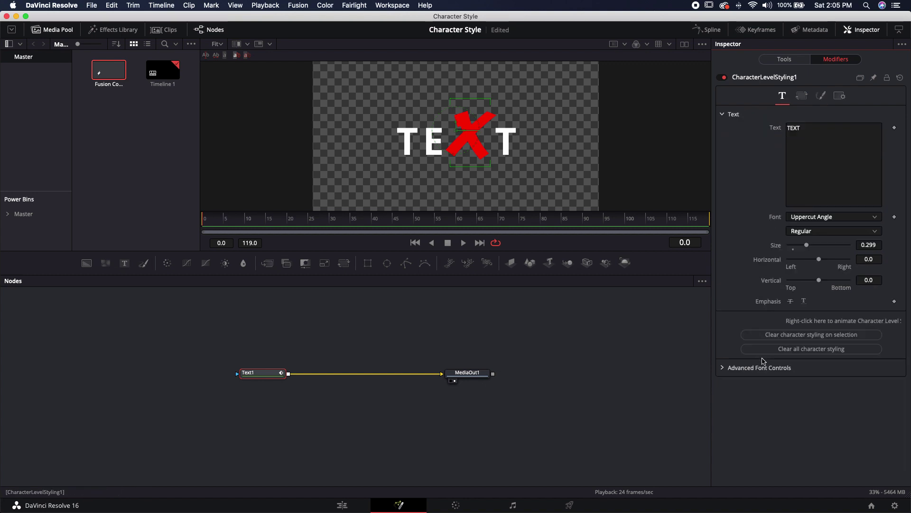
pyautogui.rightClick(815, 323)
pyautogui.click(830, 341)
# Keyframe the X white at frame 0 and red at frame 10, then return to frame 0
pyautogui.click(820, 95)
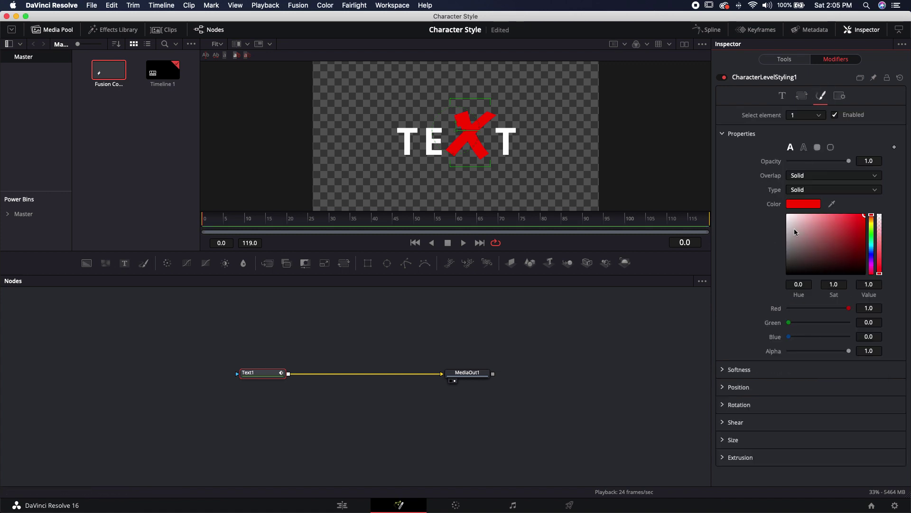
pyautogui.moveTo(795, 232); pyautogui.dragTo(787, 214)
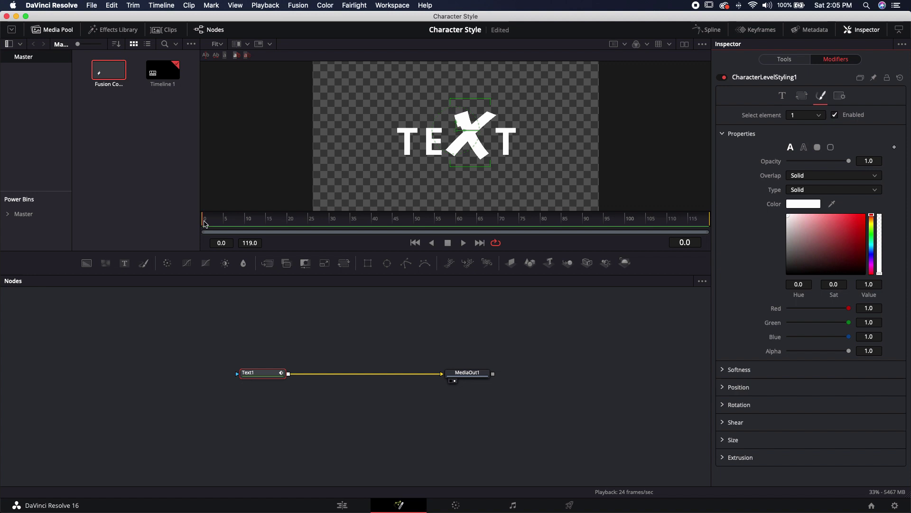
pyautogui.moveTo(206, 222); pyautogui.dragTo(247, 221)
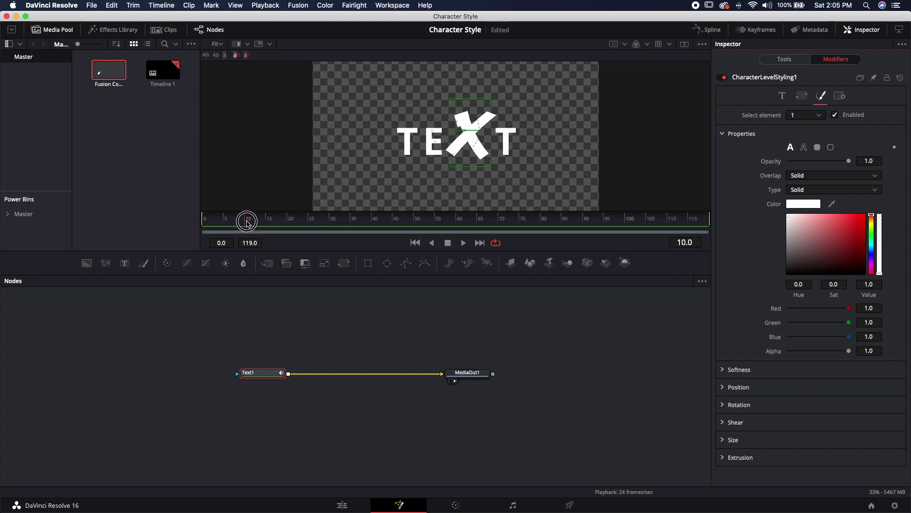
pyautogui.moveTo(816, 257); pyautogui.dragTo(864, 215)
pyautogui.moveTo(260, 219); pyautogui.dragTo(189, 213)
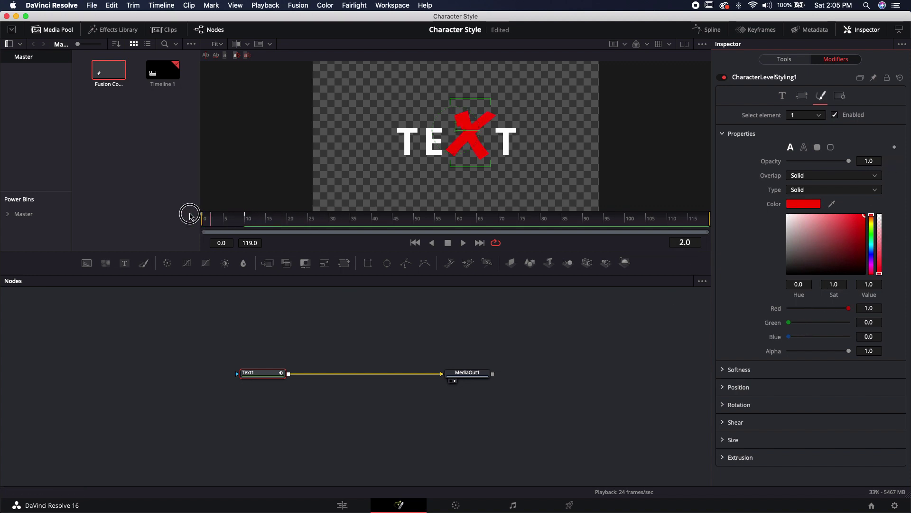
pyautogui.click(323, 316)
# Preview the red X in playback, then select Text1 and adjust its Write On range
pyautogui.press('space')
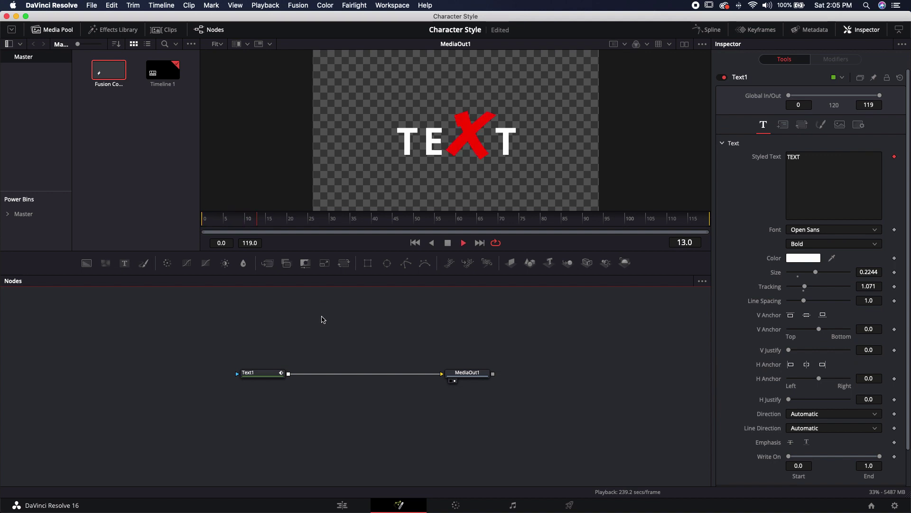
pyautogui.press('space')
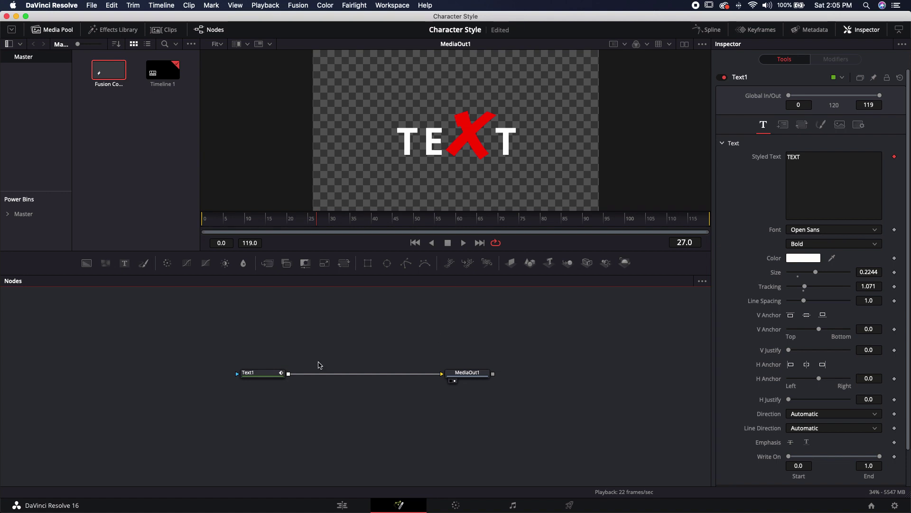
pyautogui.click(264, 373)
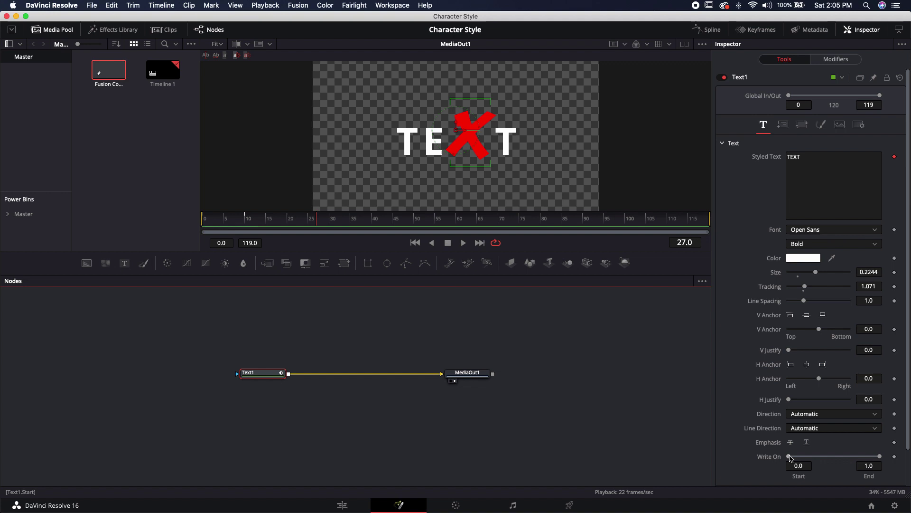
pyautogui.moveTo(789, 457); pyautogui.dragTo(769, 459)
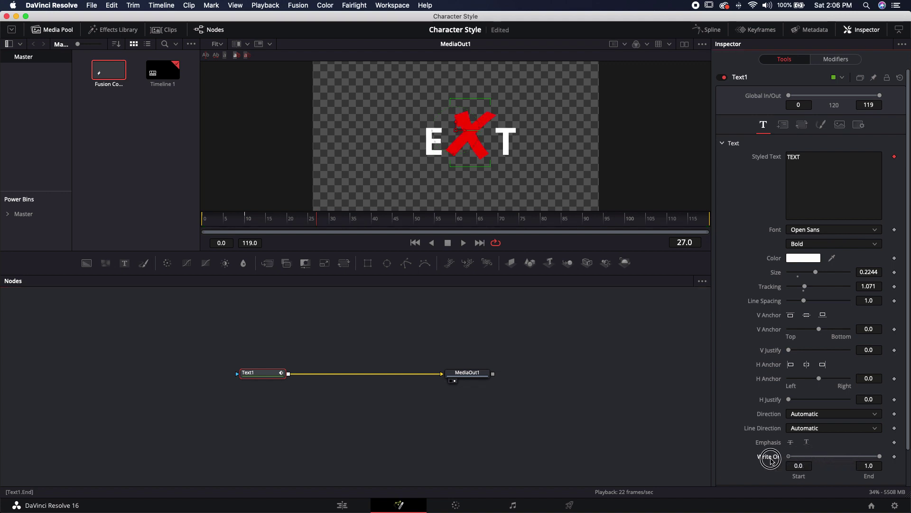
# Try a curved Path layout for TEXT and shift its position, then undo it
pyautogui.click(783, 125)
pyautogui.click(800, 157)
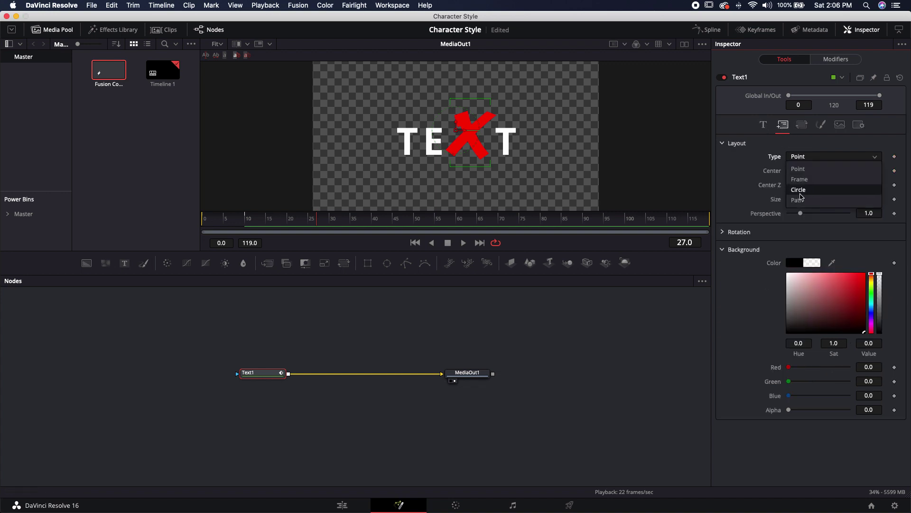
pyautogui.click(801, 198)
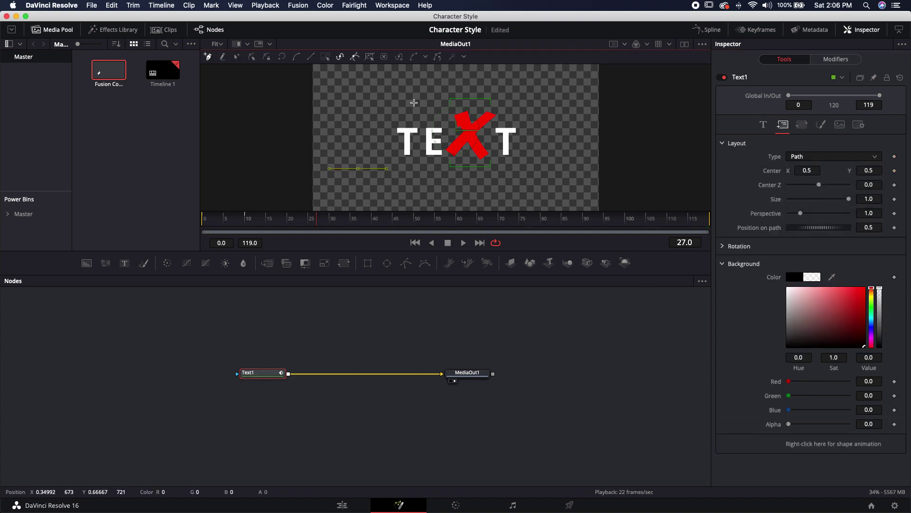
pyautogui.click(426, 99)
pyautogui.click(548, 178)
pyautogui.click(578, 147)
pyautogui.click(584, 113)
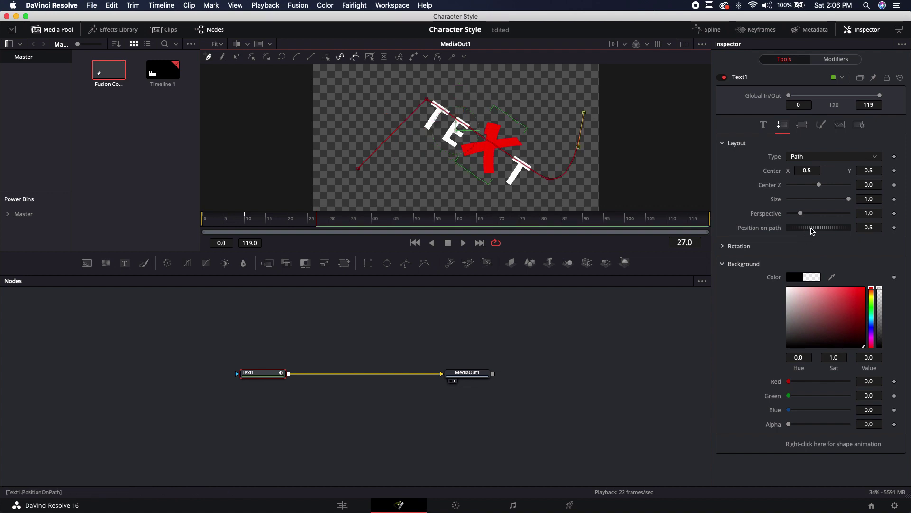
pyautogui.moveTo(812, 231); pyautogui.dragTo(805, 231)
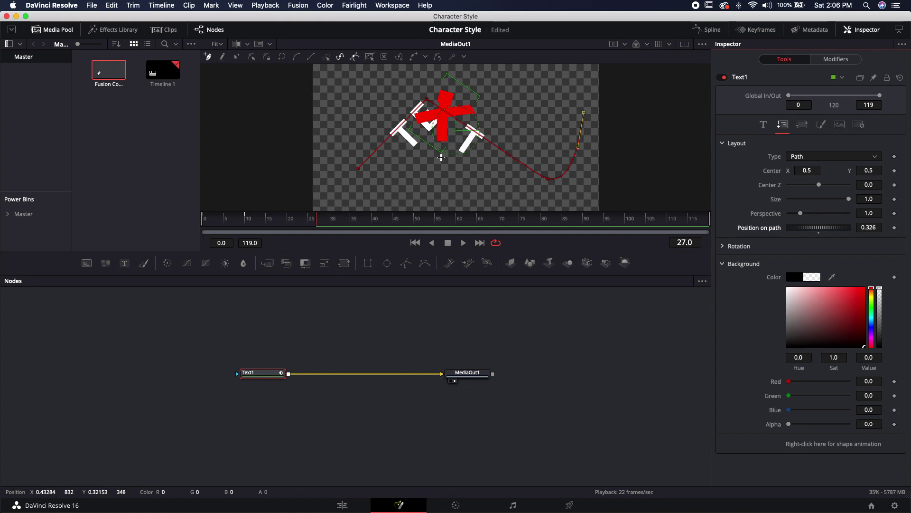
pyautogui.press('super+z')
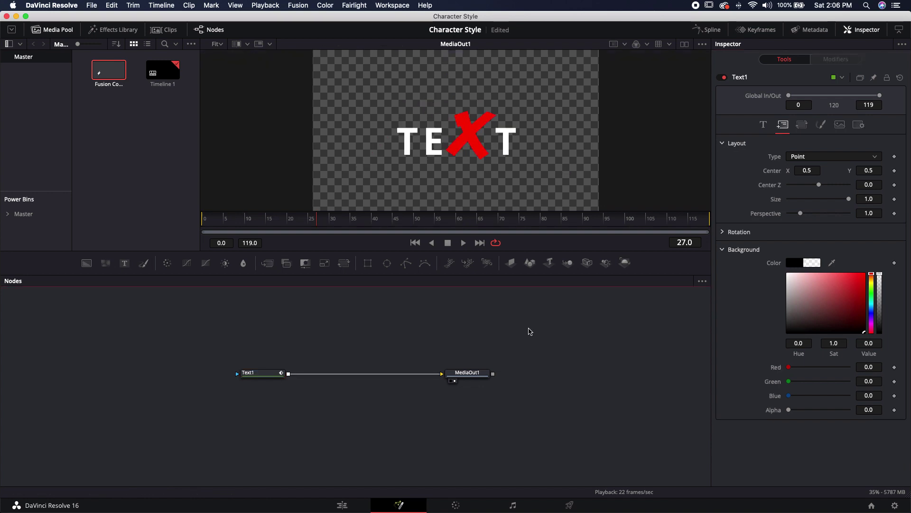